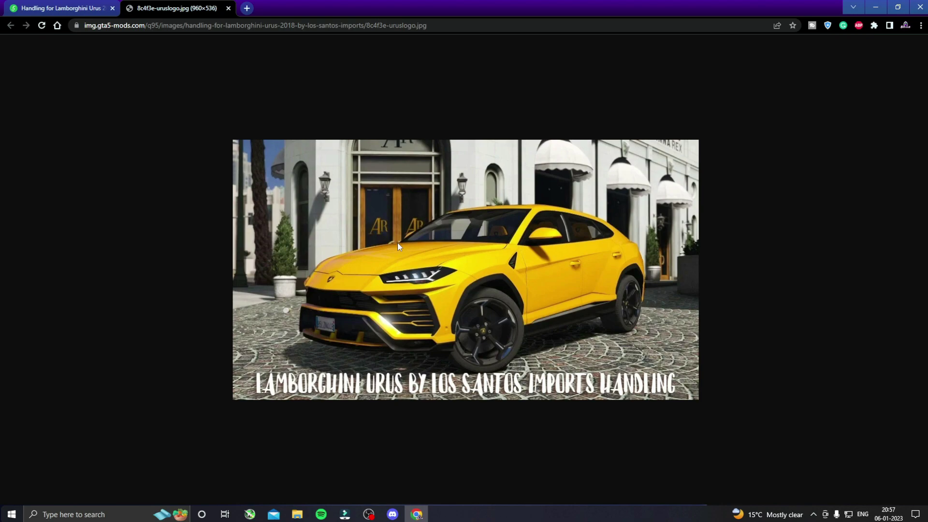
Start downloading the Lamborghini Urus add-on archive from its GTA5-Mods.com page.
click(84, 8)
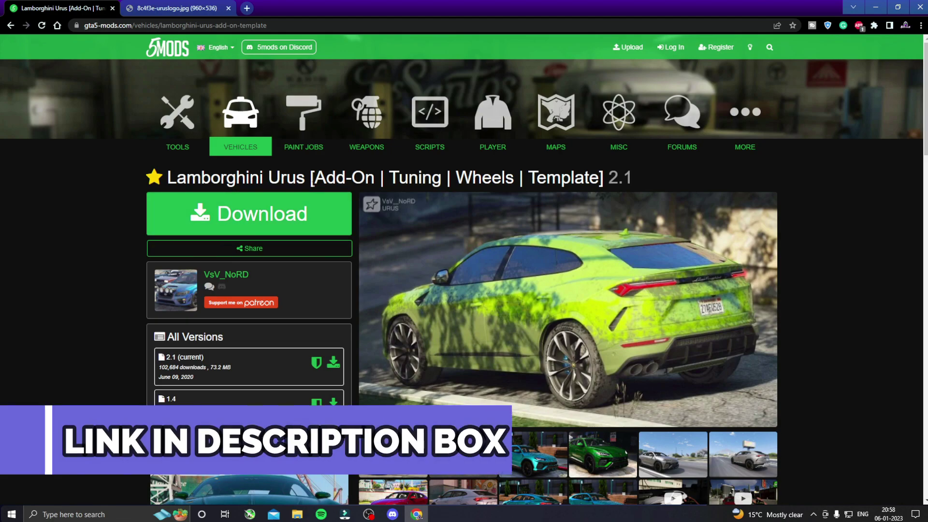
scroll(498, 250, down, 2)
scroll(498, 251, up, 2)
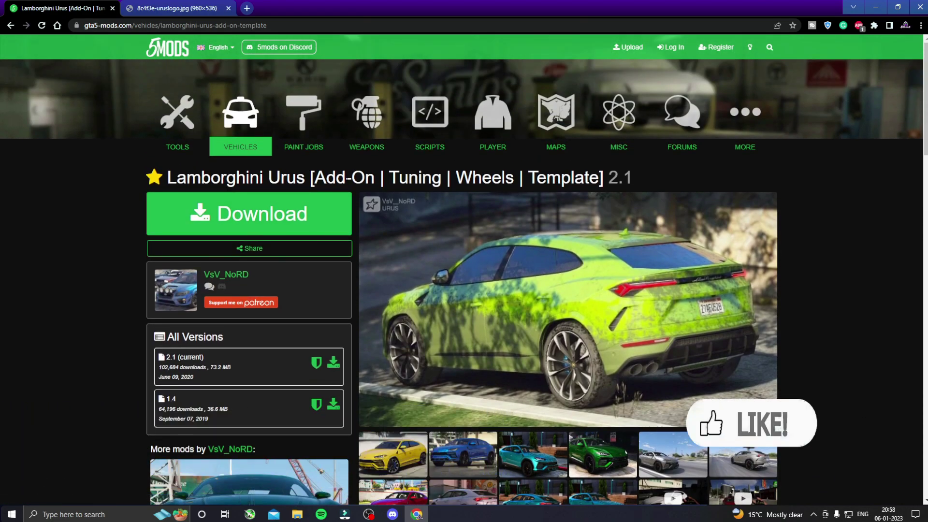
click(450, 249)
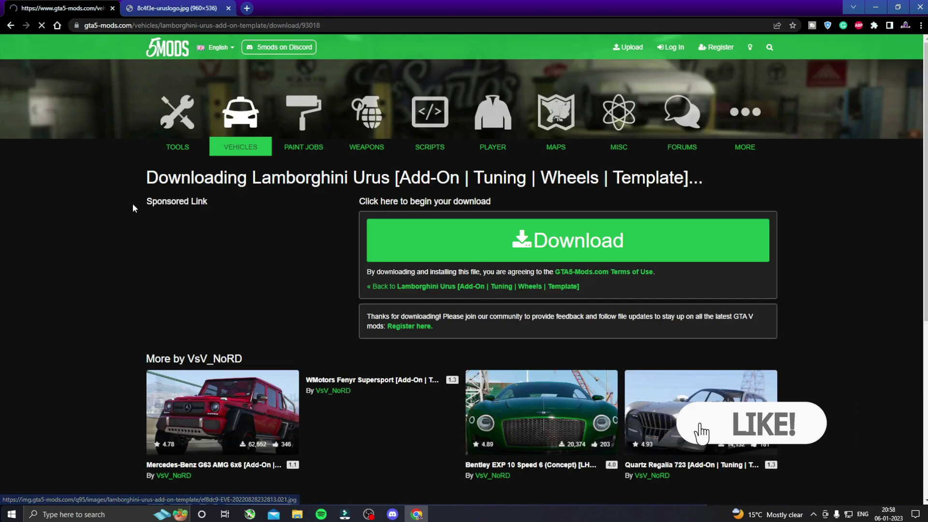
click(404, 245)
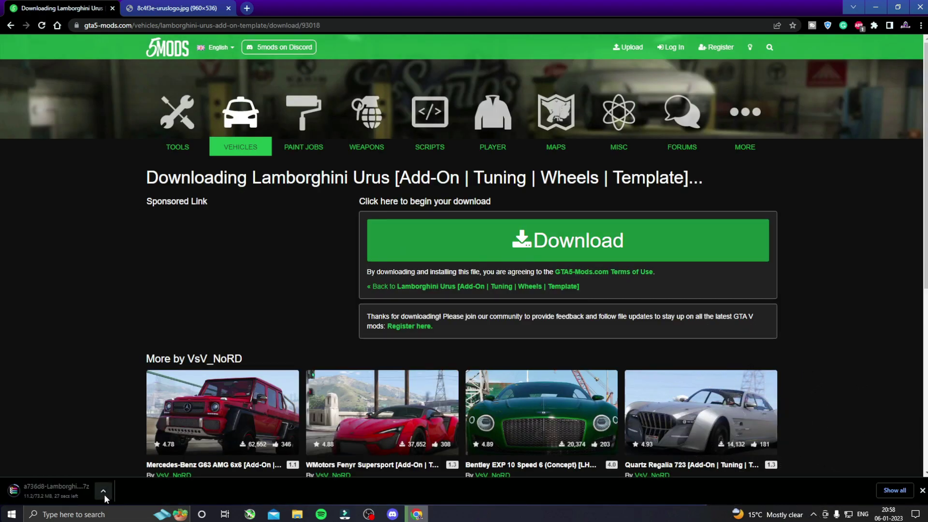
Set the download to open when done and dismiss the archiver's trial notice.
click(103, 492)
click(113, 419)
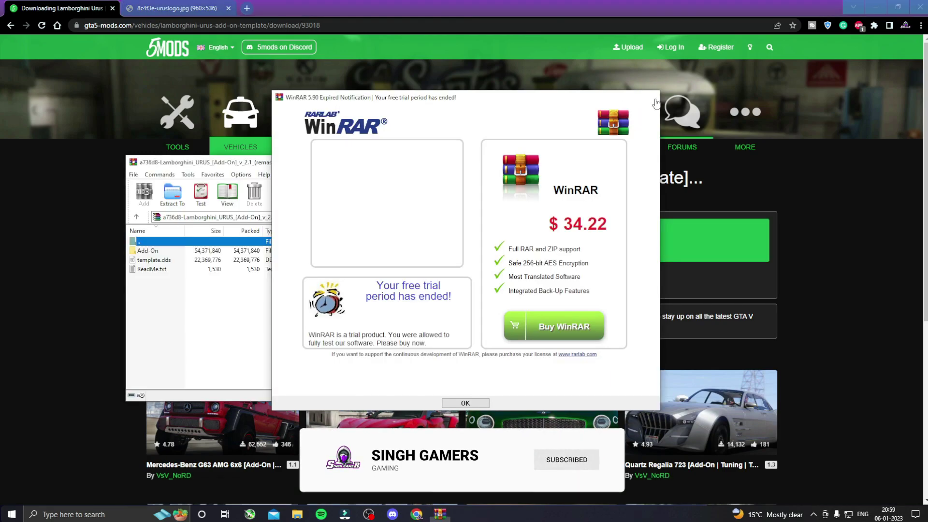
click(654, 99)
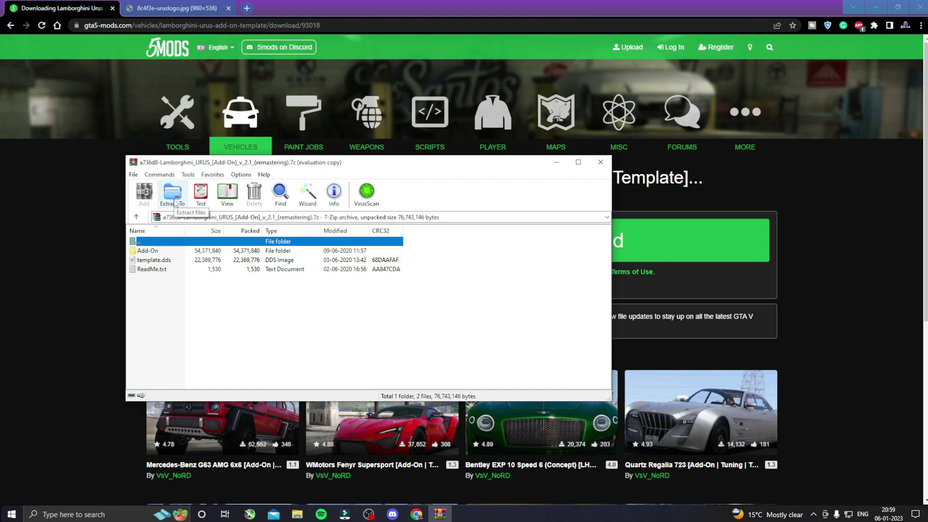
Extract the archive into a new a736d8-Lamborghini_URUS folder on the Desktop and close 7-Zip.
click(175, 202)
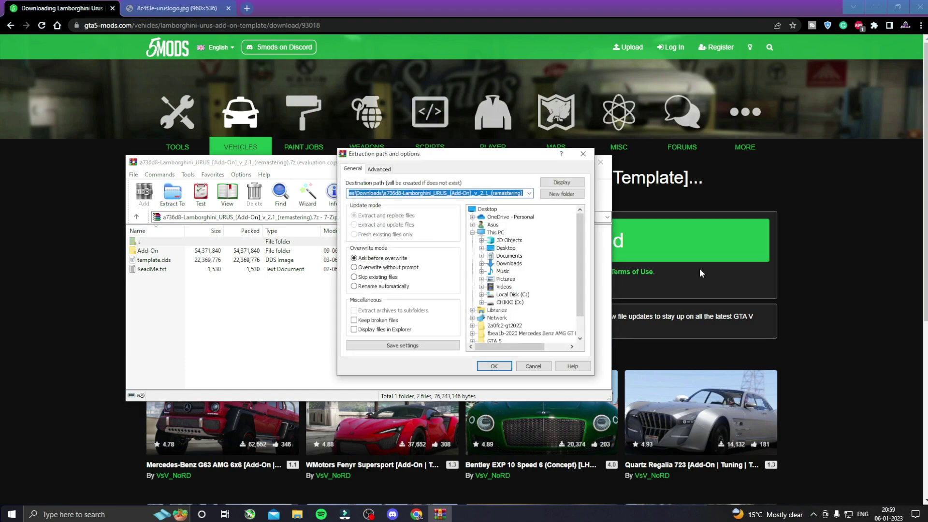
click(506, 249)
click(546, 196)
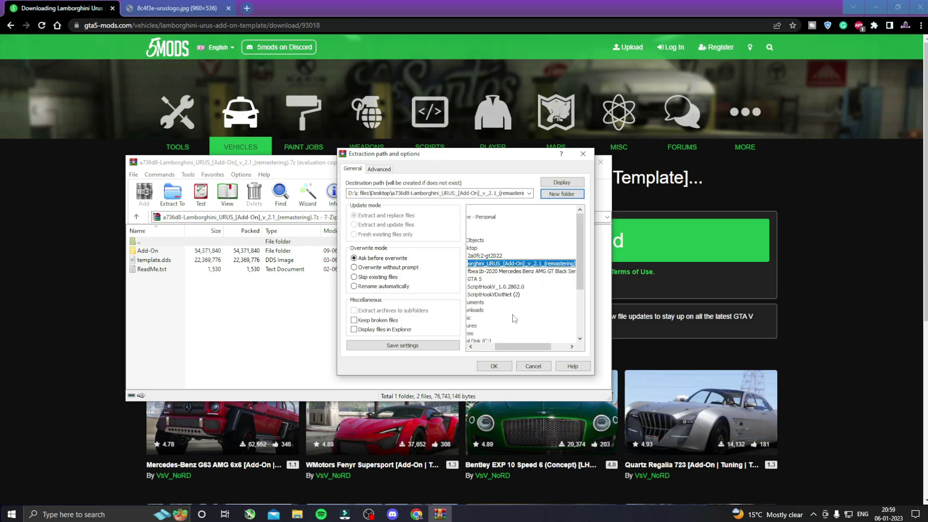
click(491, 368)
click(600, 163)
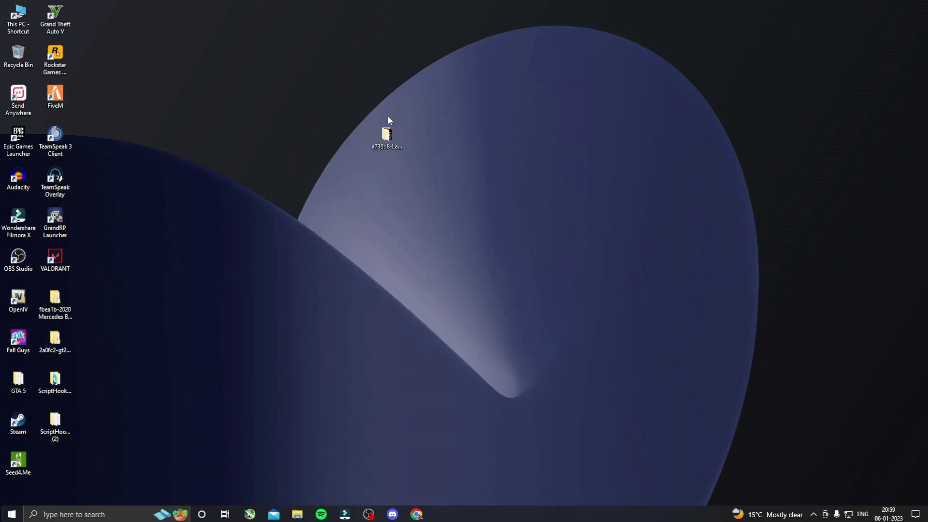
Open the extracted a736d8-Lamborghini_URUS folder and its Add-On subfolder.
drag(346, 88, 441, 200)
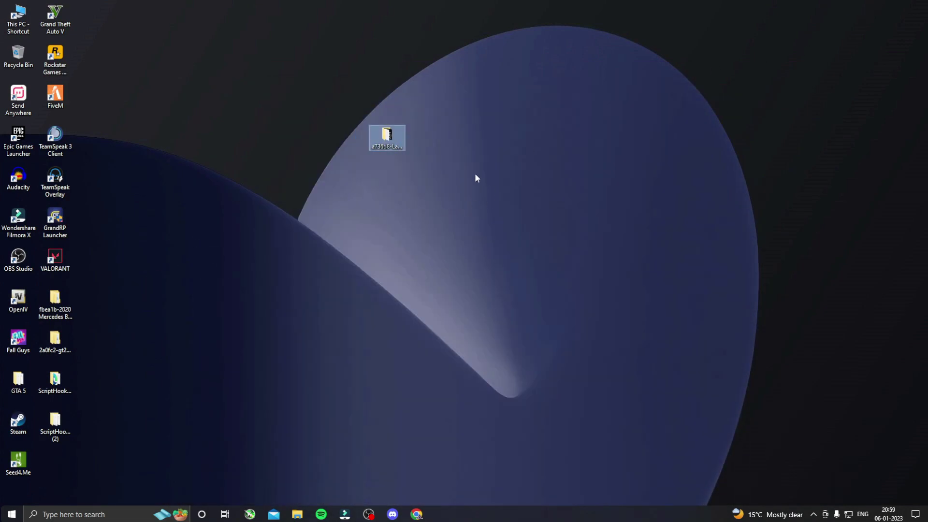
double_click(399, 128)
drag(384, 5, 367, 76)
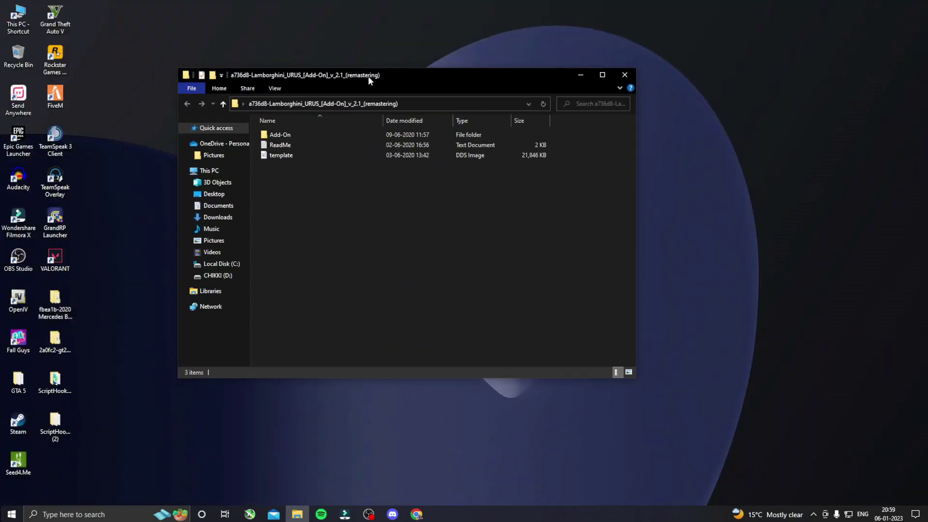
double_click(290, 133)
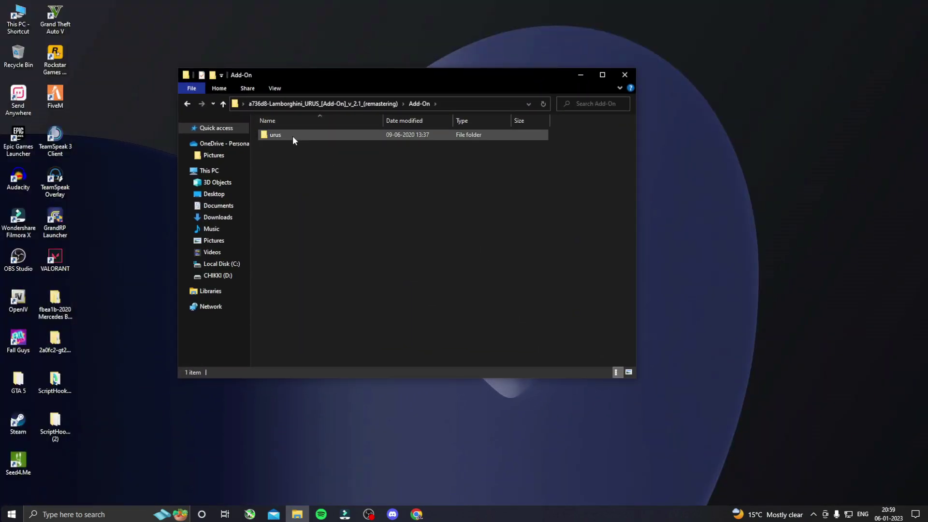
Check the urus folder's contents, then open the ReadMe from the main folder.
click(293, 136)
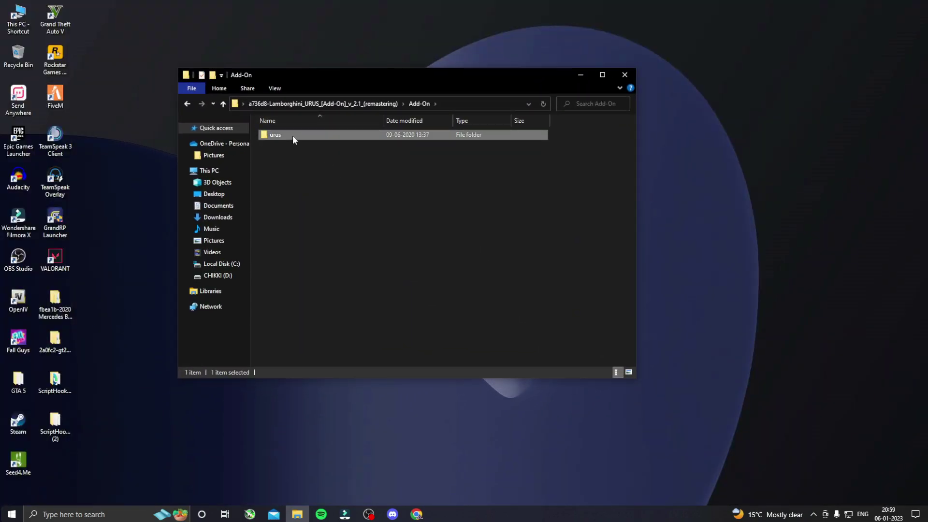
double_click(293, 137)
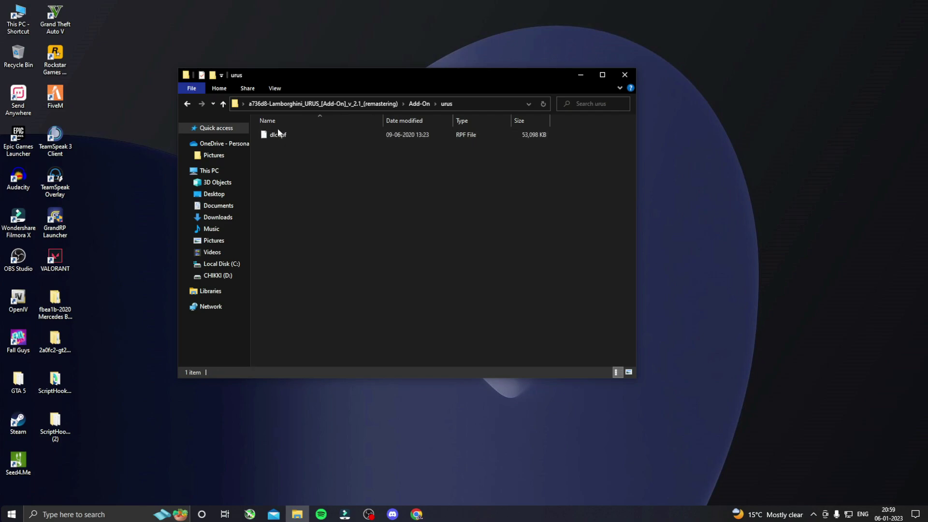
key(BackSpace)
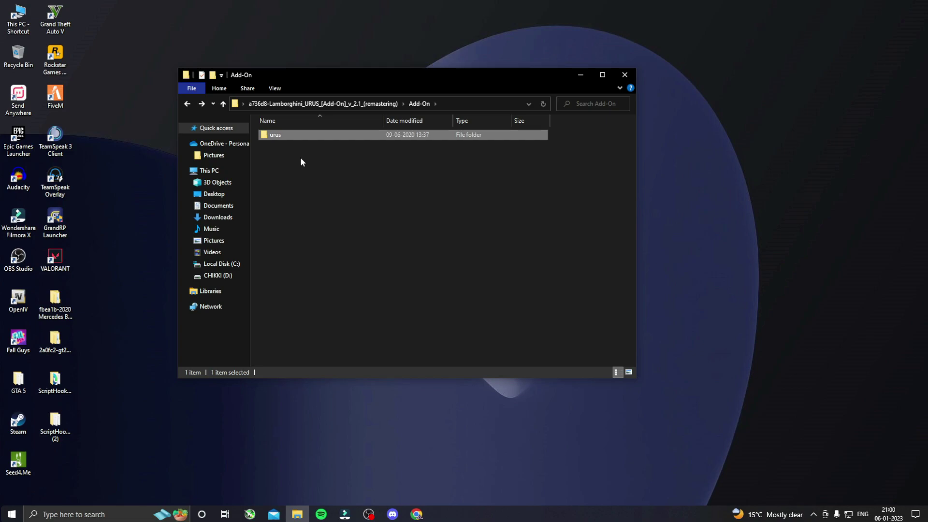
key(BackSpace)
double_click(296, 145)
Scroll the ReadMe to the installation section and launch OpenIV from the desktop.
scroll(478, 248, down, 10)
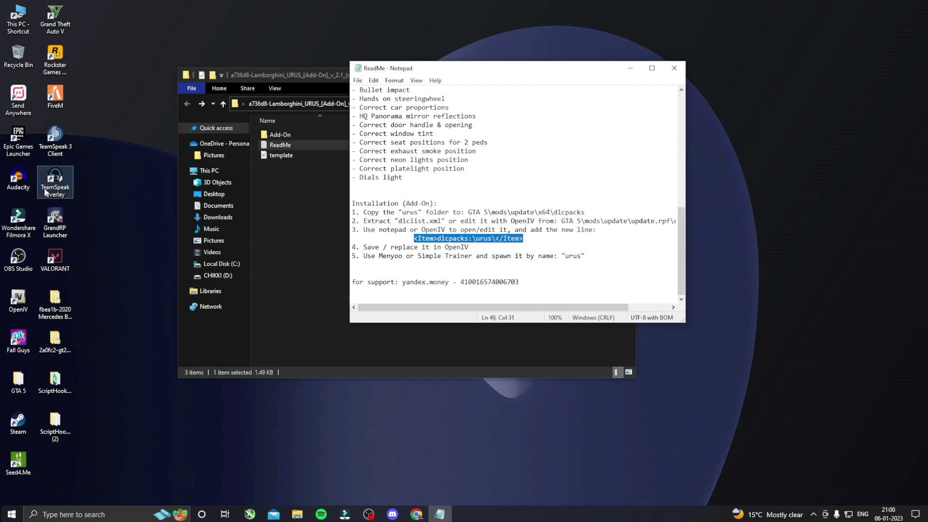
click(18, 297)
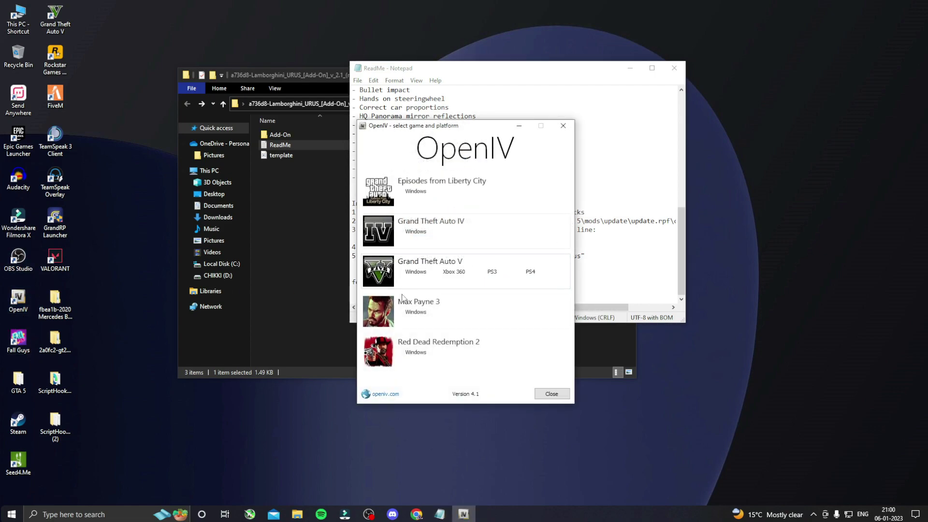
Select Grand Theft Auto V for Windows and enable edit mode.
click(407, 279)
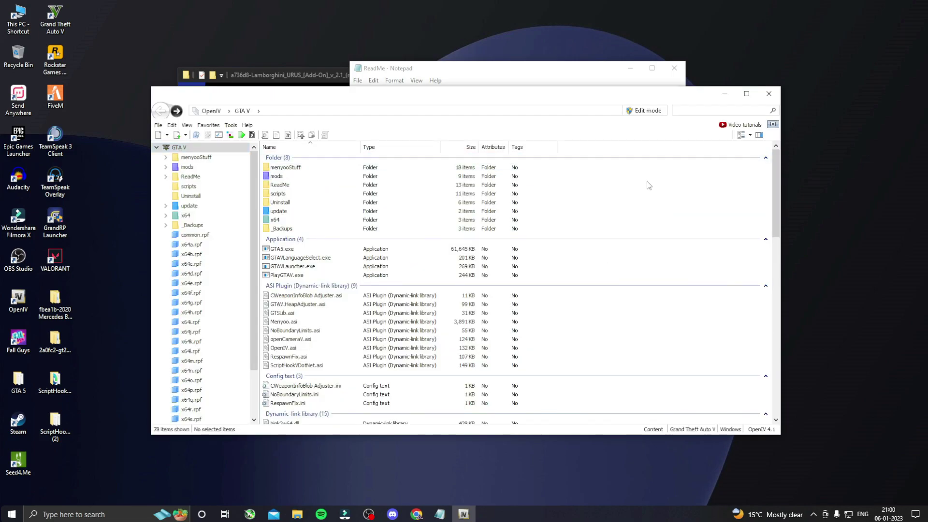
click(650, 114)
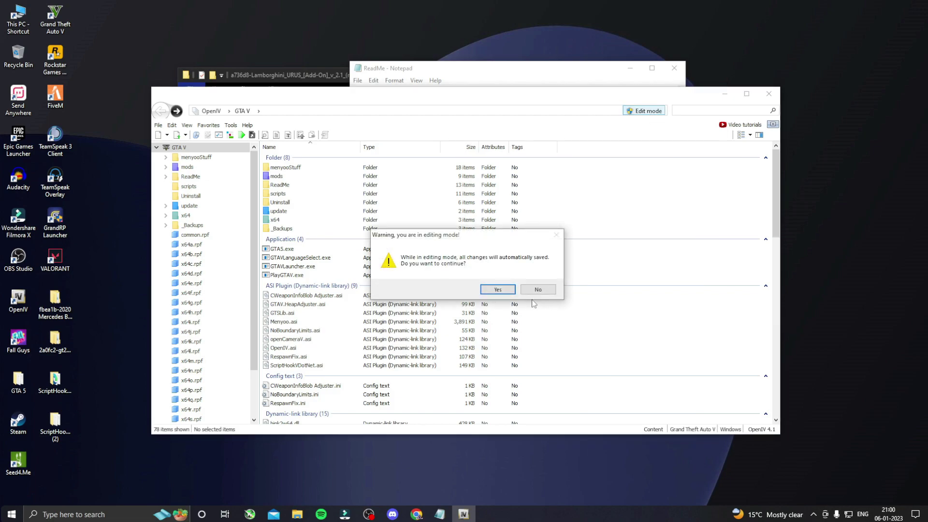
click(498, 290)
Open dlclist.xml from mods\update\update.rpf\common\data in the text editor.
double_click(293, 176)
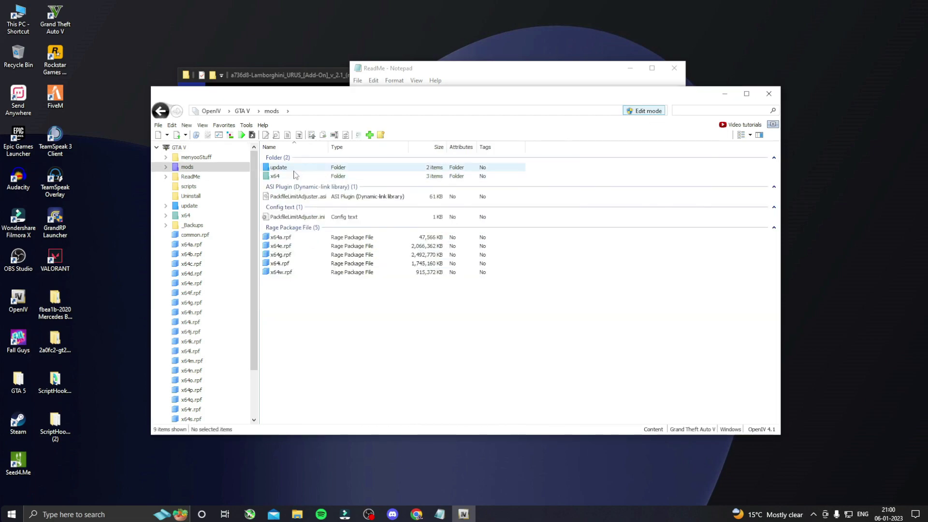
double_click(294, 169)
double_click(292, 187)
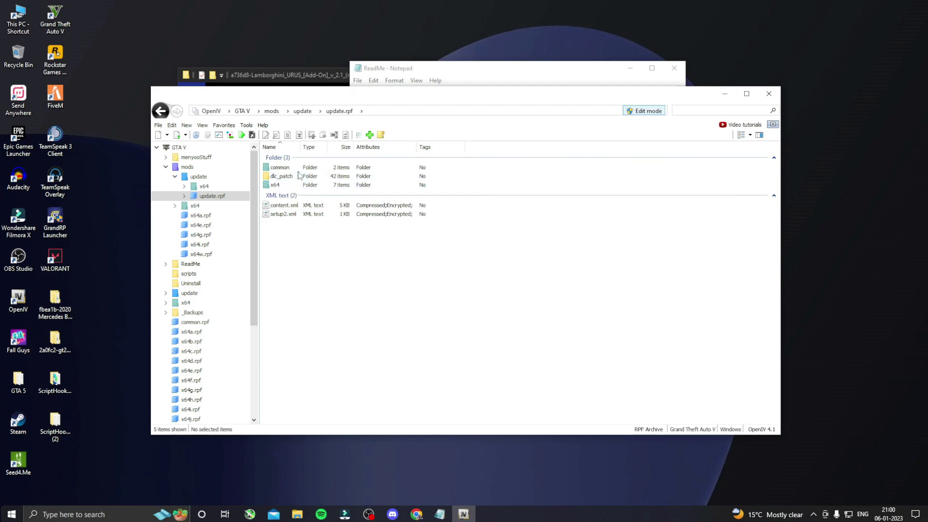
double_click(299, 169)
double_click(296, 168)
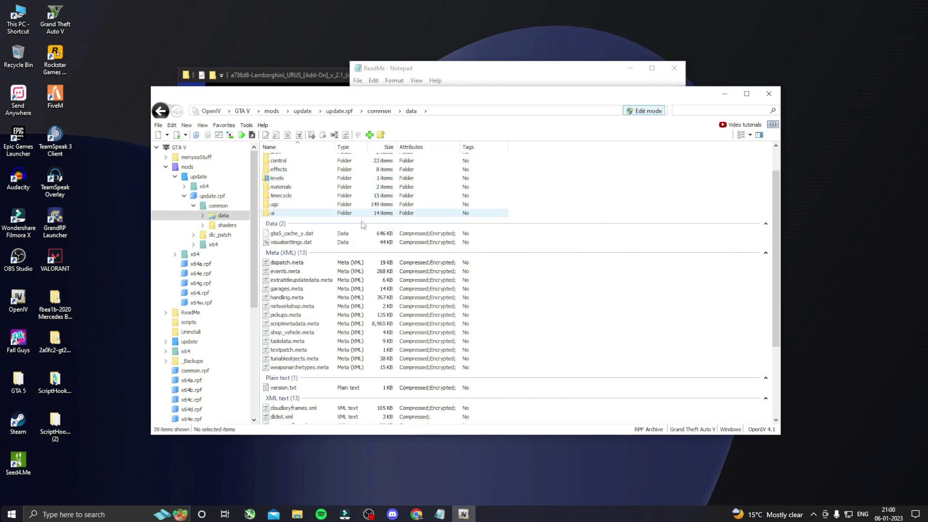
scroll(402, 265, down, 3)
click(374, 312)
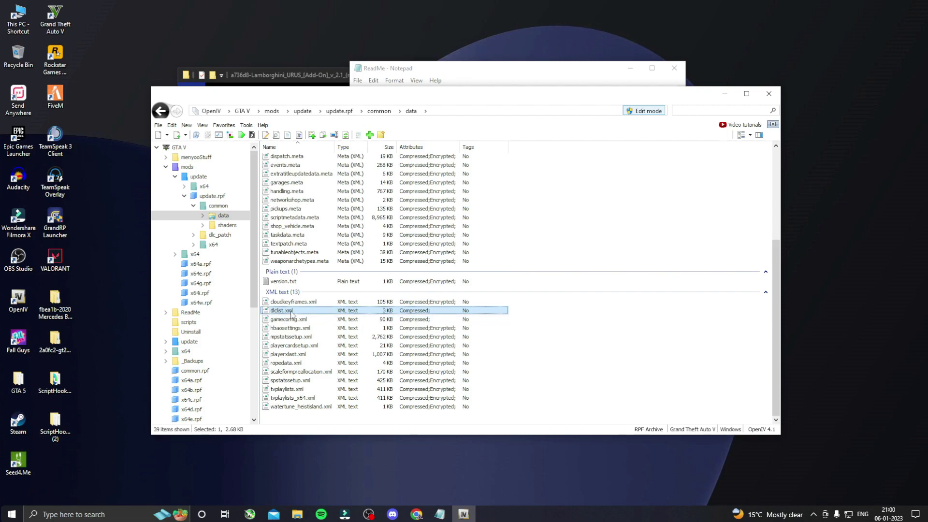
right_click(292, 313)
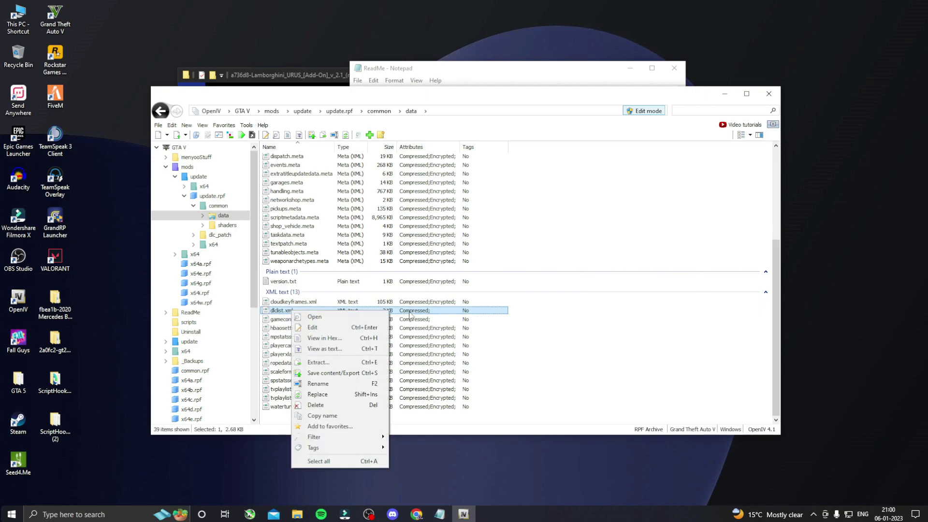
click(356, 329)
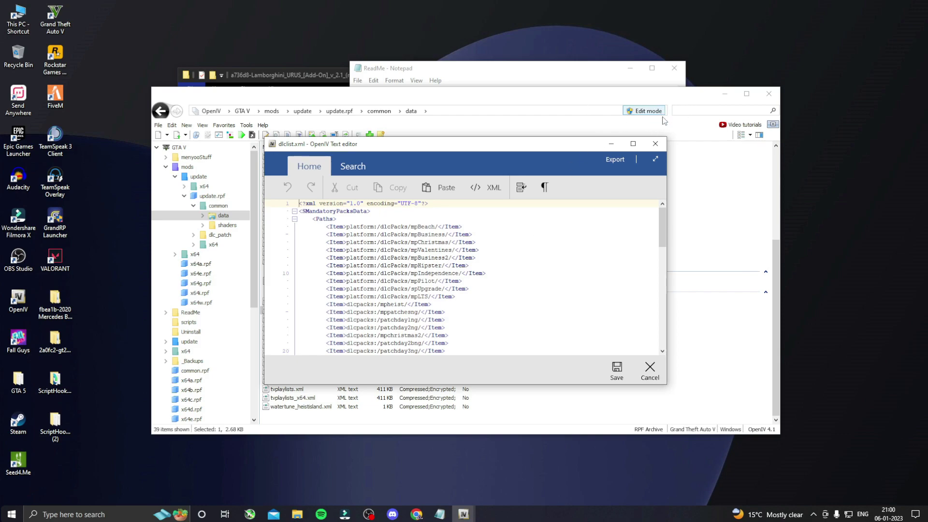
Paste <Item>dlcpacks:\urus\</Item> after the space2ng line, save dlclist.xml, close the ReadMe.
scroll(528, 284, down, 17)
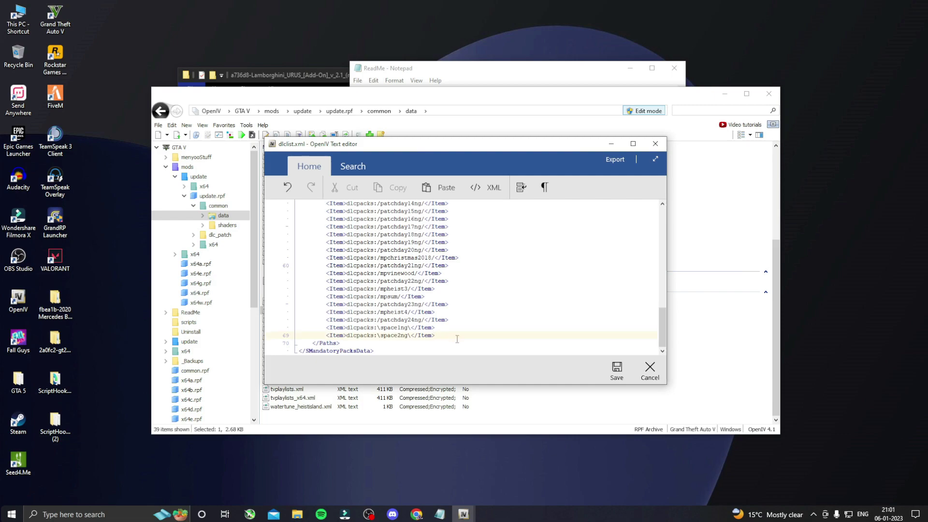
key(Return)
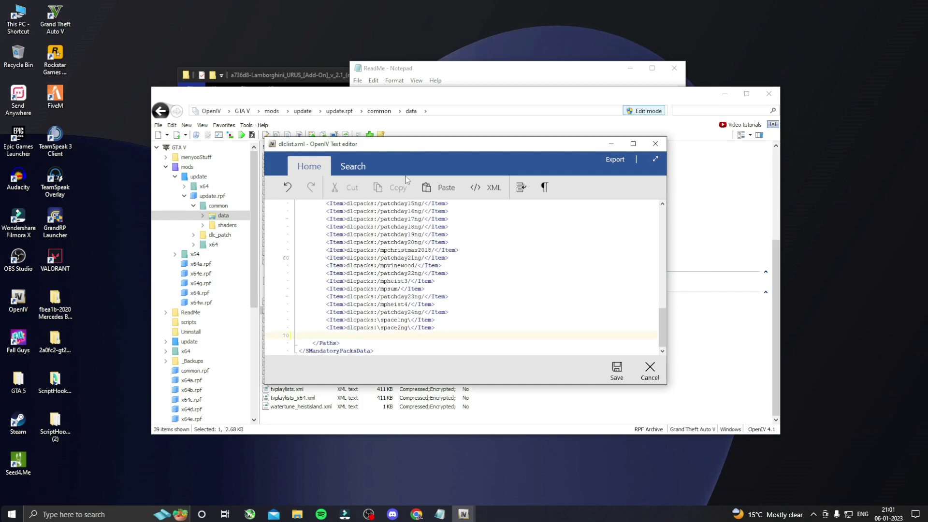
click(439, 187)
click(515, 72)
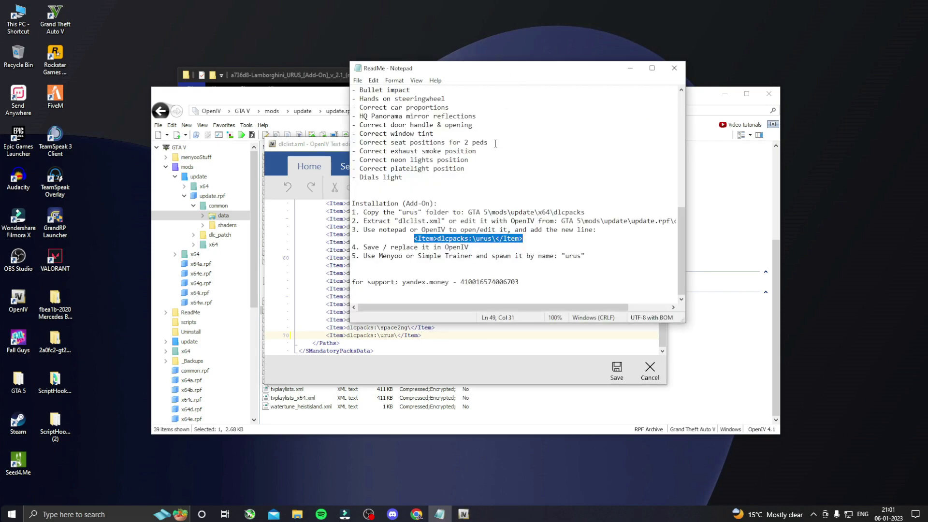
right_click(448, 232)
click(390, 264)
click(458, 364)
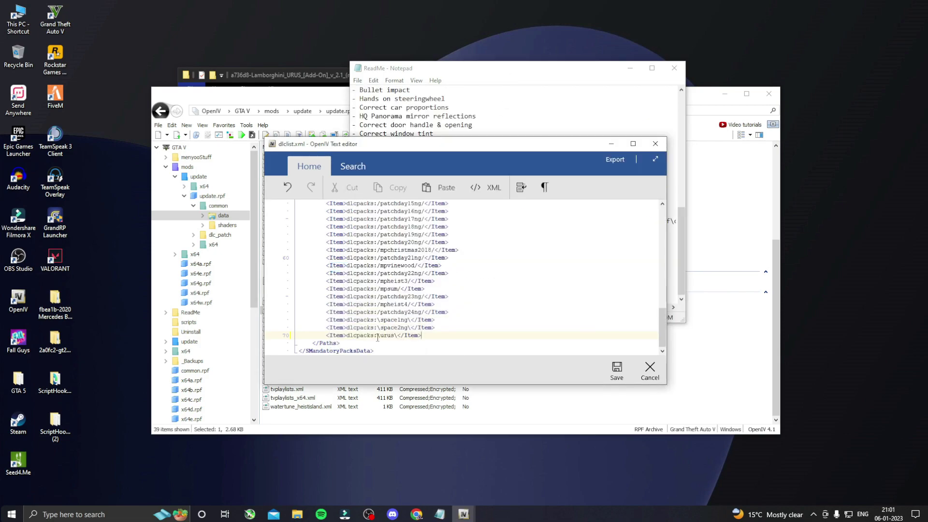
click(617, 372)
click(674, 68)
Open the extracted mod's Add-On folder in File Explorer.
click(314, 75)
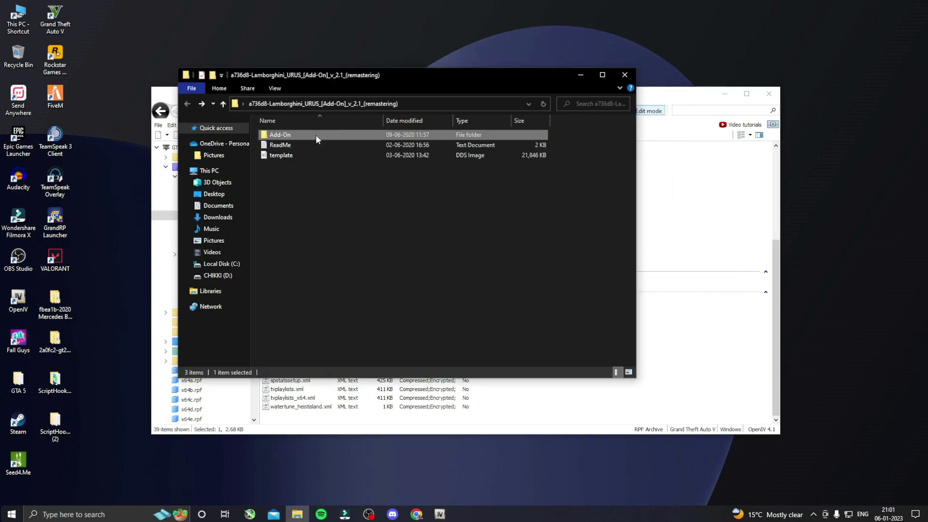
key(F2)
click(315, 134)
double_click(315, 134)
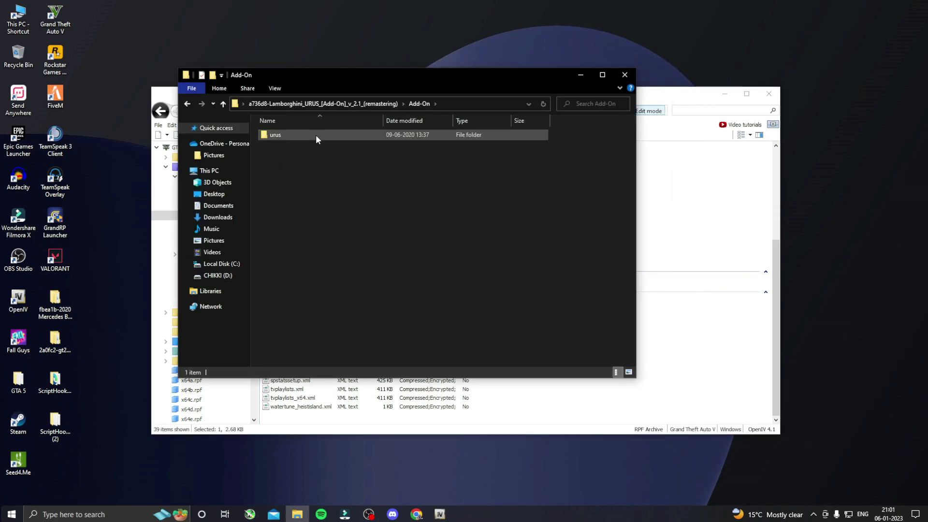
right_click(315, 135)
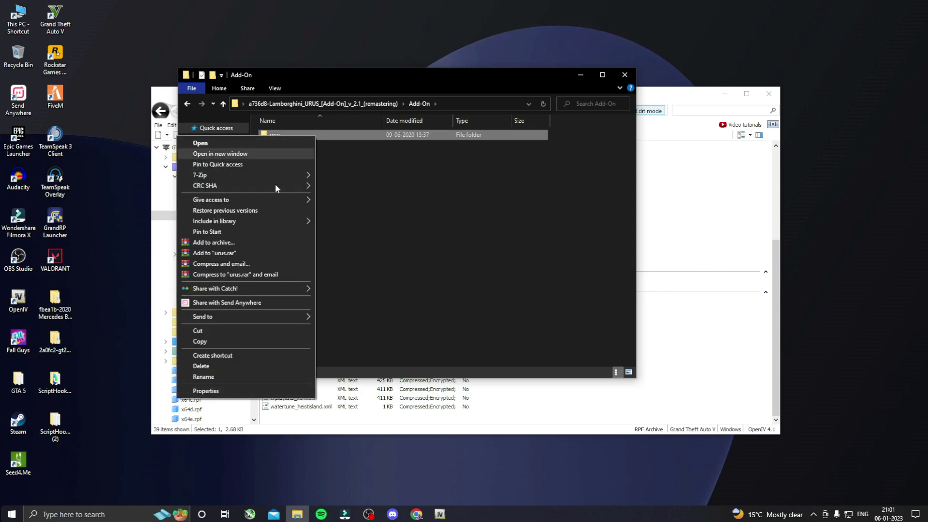
Place the game folder beside Add-On and browse to mods\update\x64\dlcpacks.
click(259, 310)
scroll(381, 232, up, 1)
scroll(383, 236, up, 6)
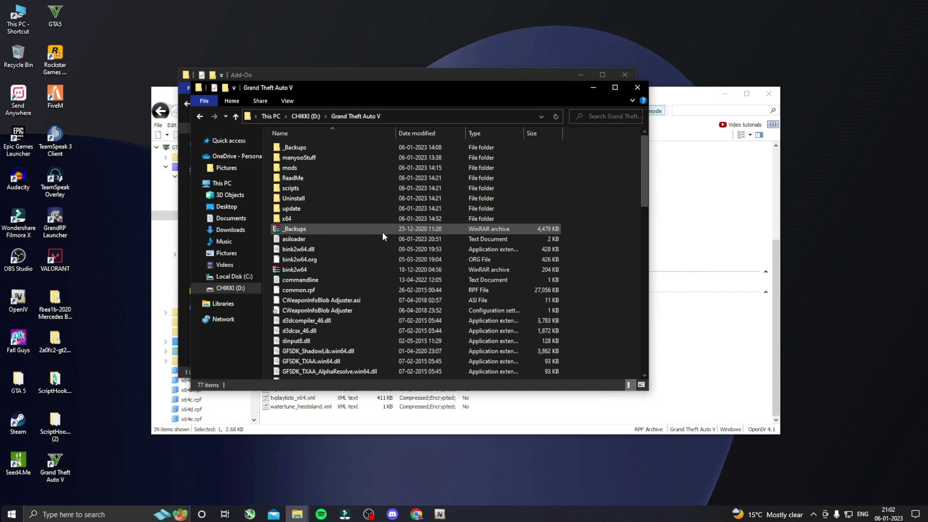
drag(375, 87, 211, 105)
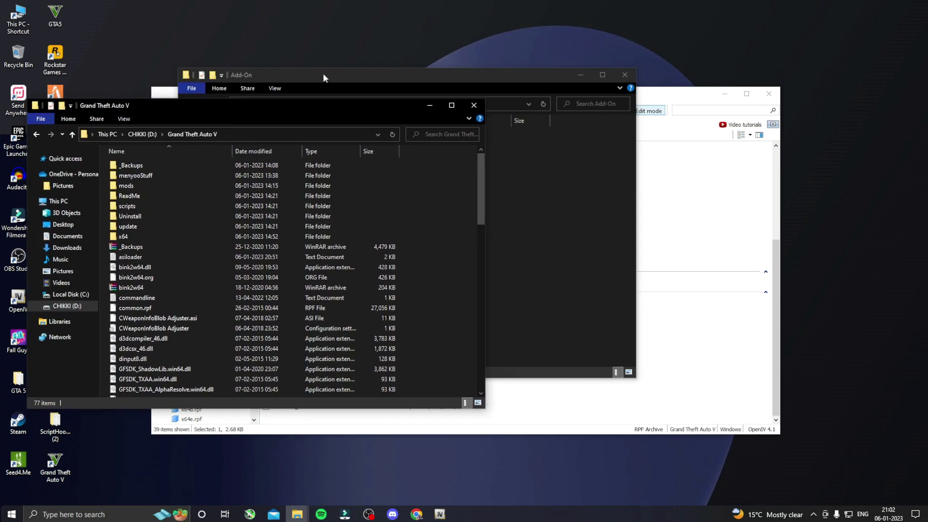
drag(323, 74, 578, 100)
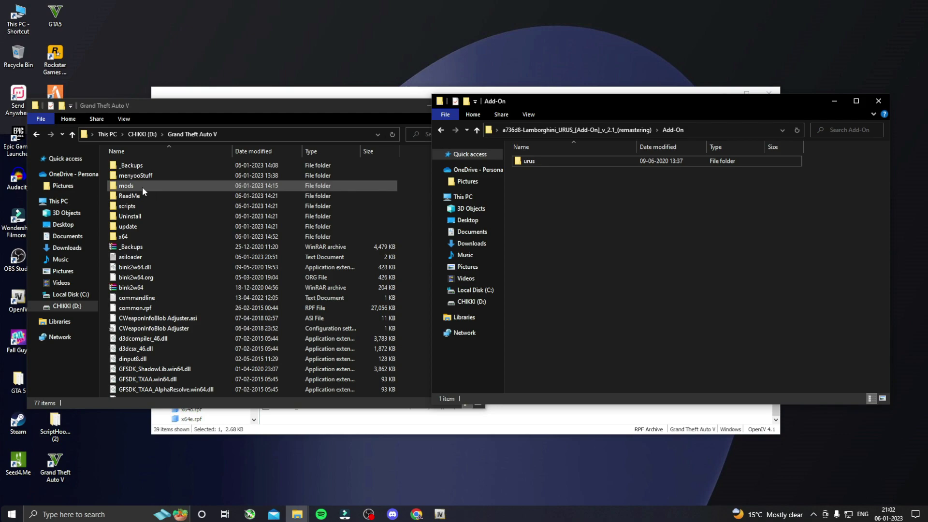
double_click(179, 187)
double_click(158, 164)
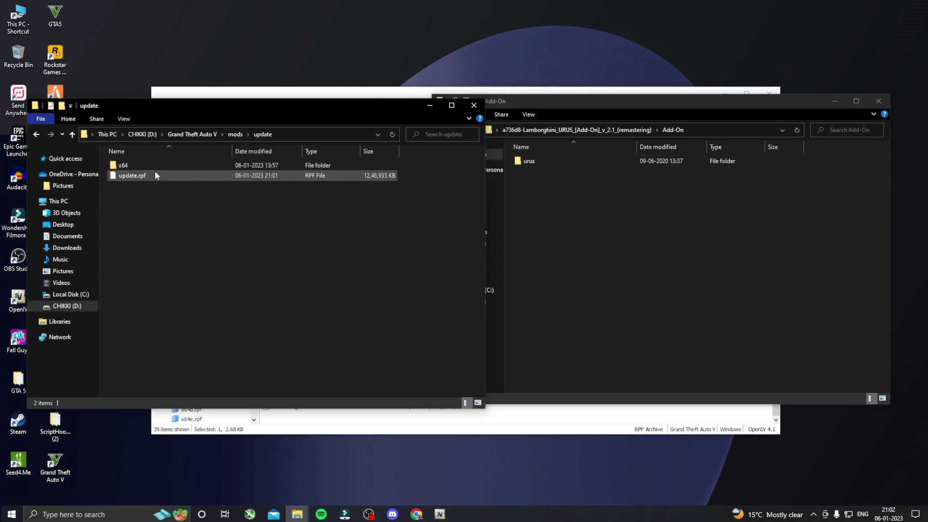
double_click(158, 166)
double_click(158, 174)
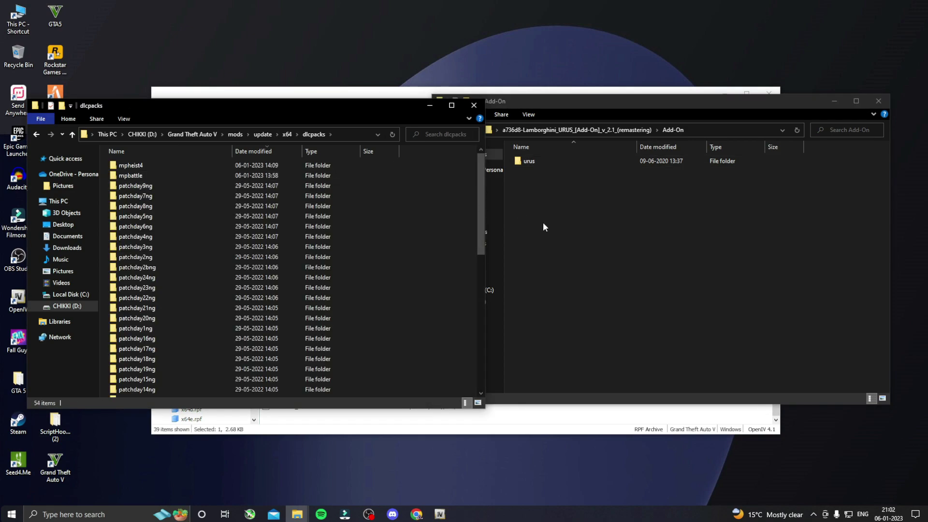
Copy the urus folder from Add-On and paste it into dlcpacks.
scroll(179, 334, down, 10)
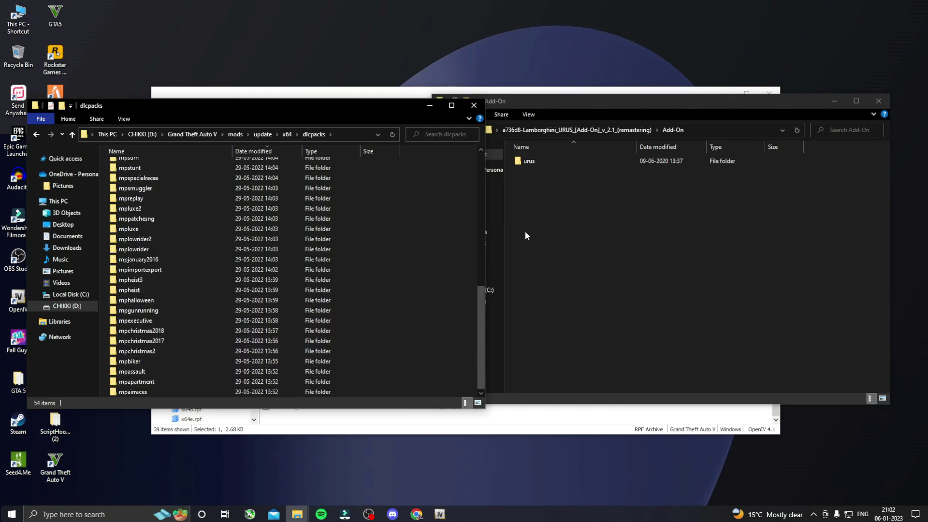
click(534, 163)
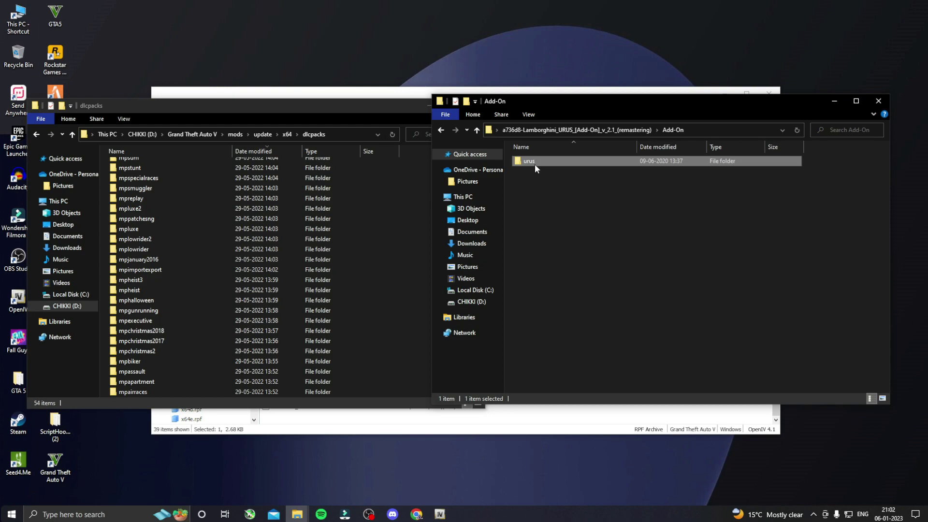
right_click(535, 167)
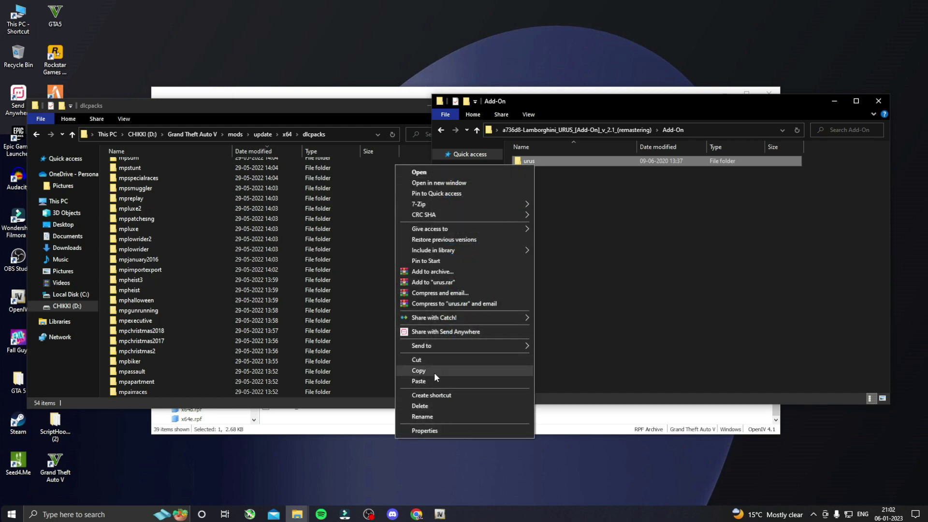
click(418, 371)
click(365, 326)
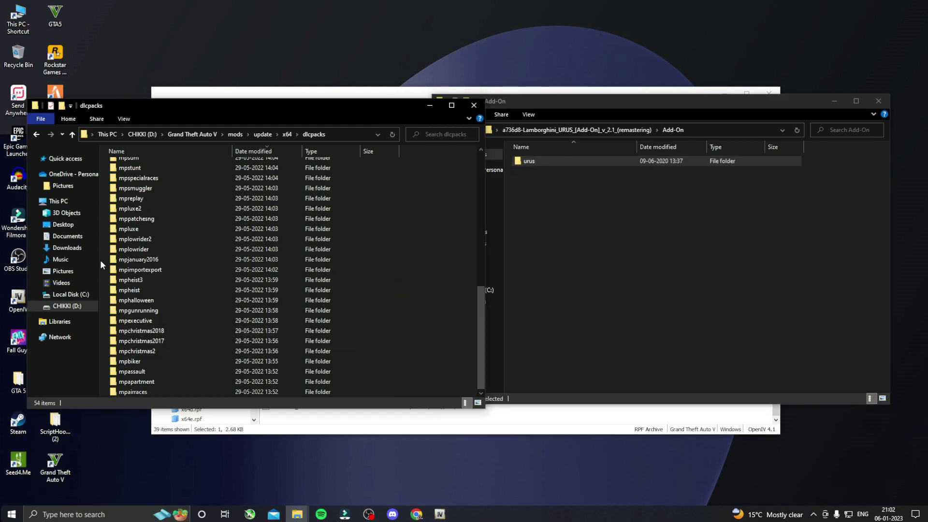
key(ctrl+v)
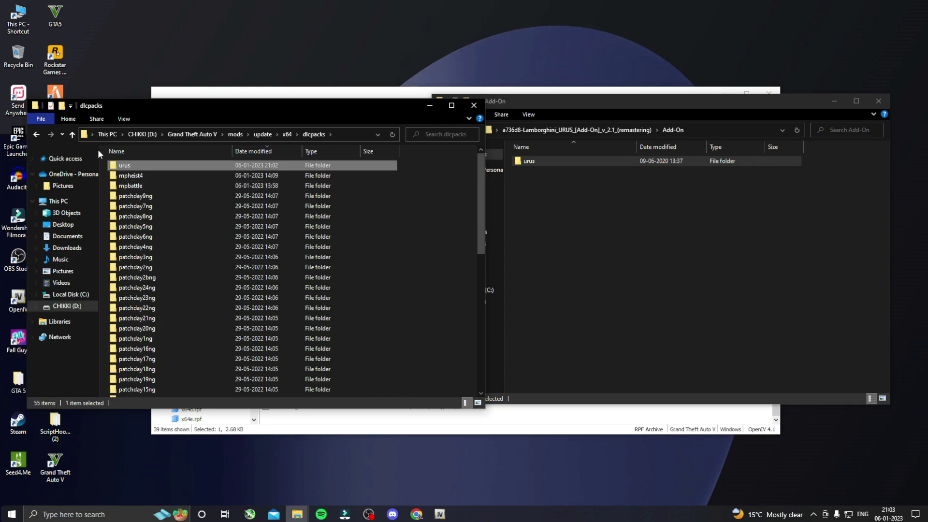
Close both Explorer windows and OpenIV.
click(878, 101)
click(474, 105)
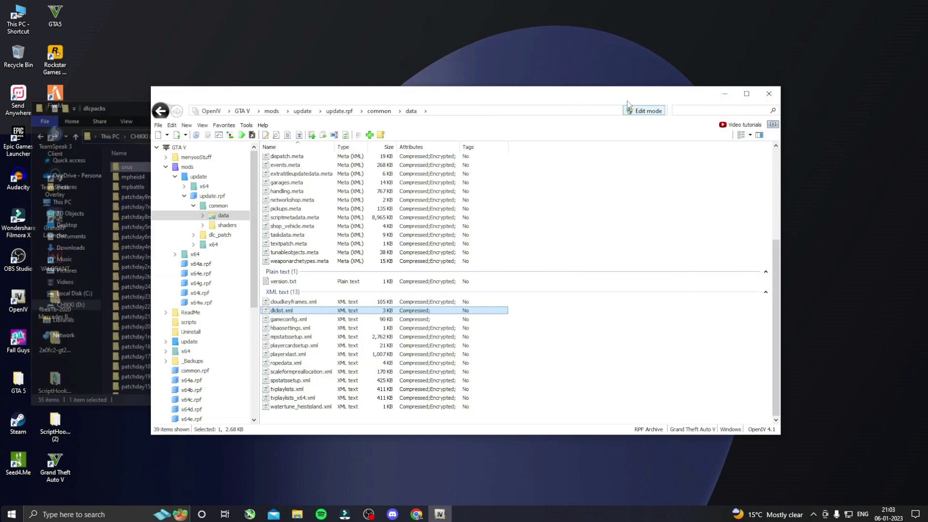
click(768, 94)
right_click(271, 78)
Spawn model 'urus' through Menyoo's Vehicle Options > Vehicle Spawner > Input Model.
click(305, 105)
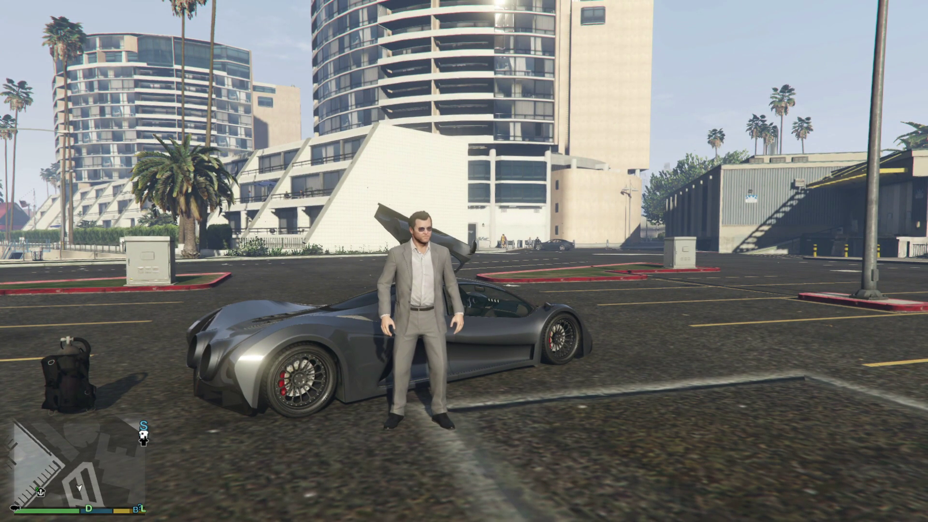
key(F8)
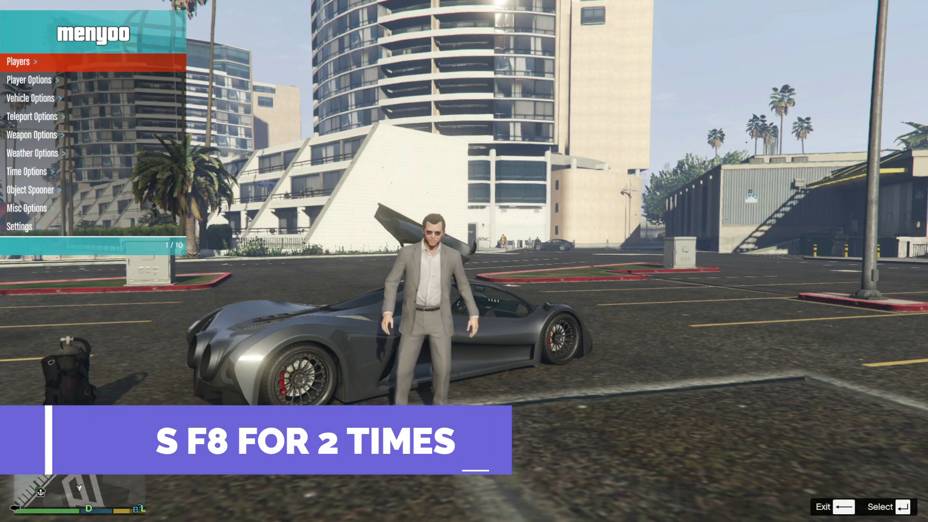
key(Down)
key(Down)
key(Return)
key(Down)
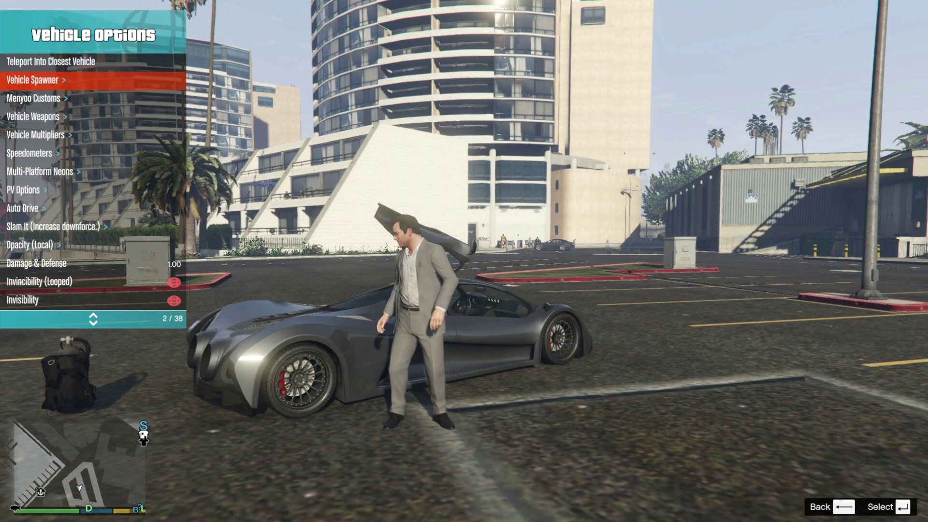
key(Return)
key(Down)
key(Down)
key(Up)
key(Up)
key(Up)
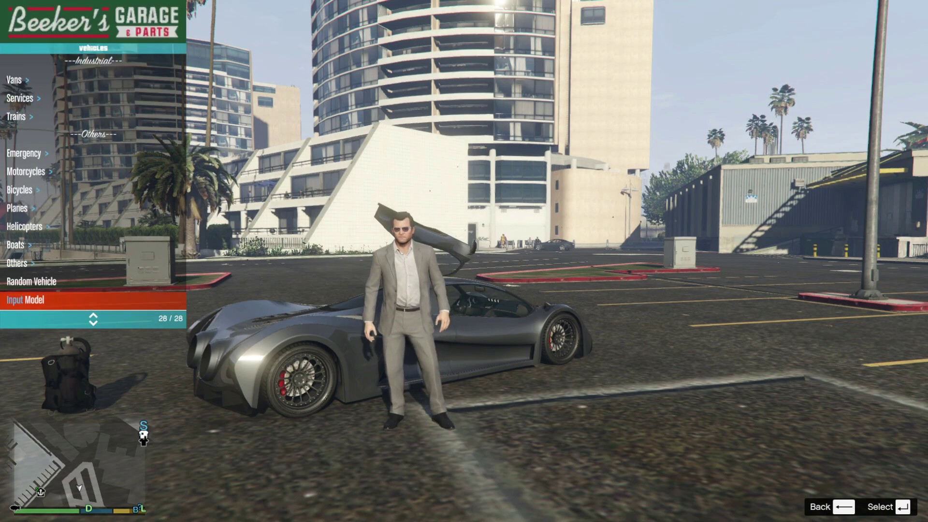
key(Return)
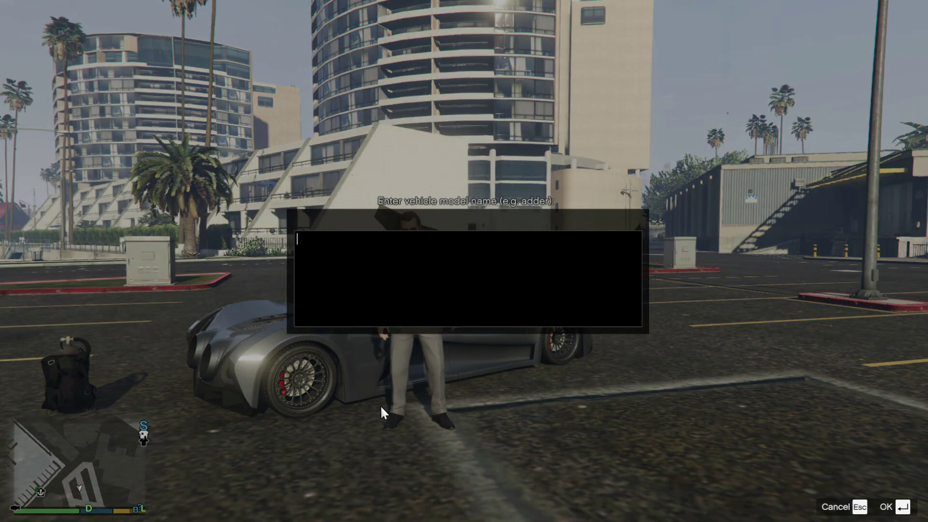
text(urus)
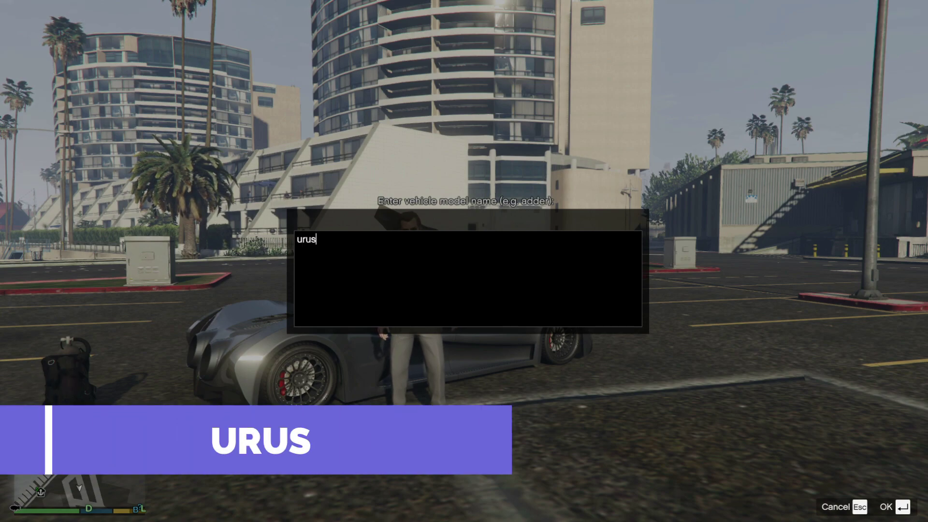
key(Return)
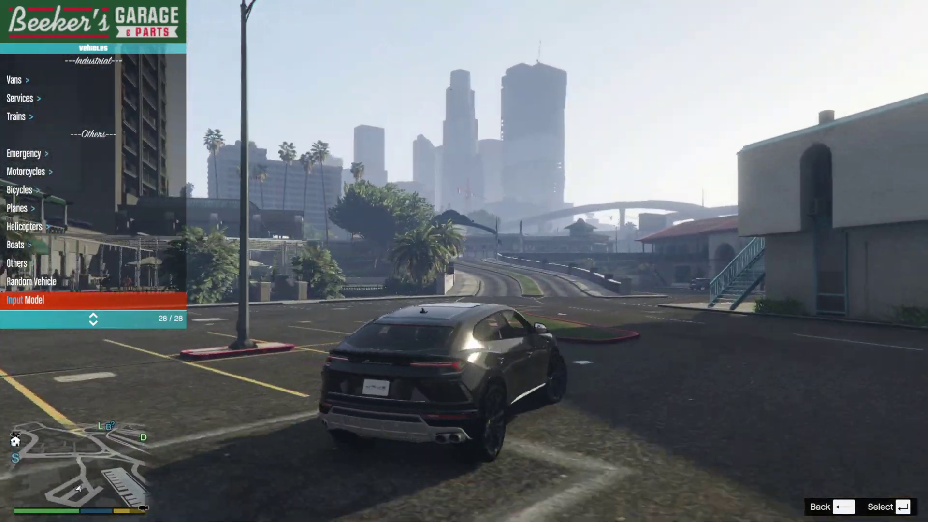
Close Menyoo and drive the Urus through the archway, right onto the cross street and onward.
key(BackSpace)
key(Up)
key(w)
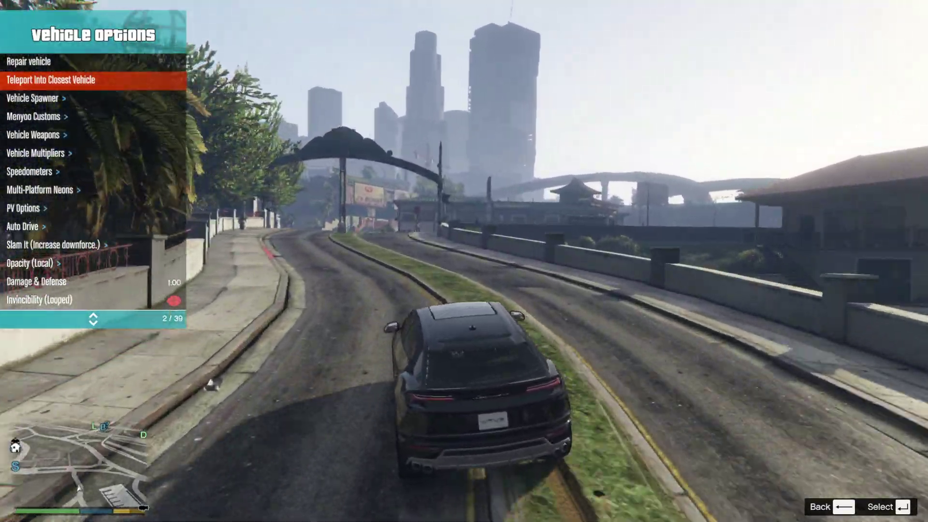
key(w)
key(d)
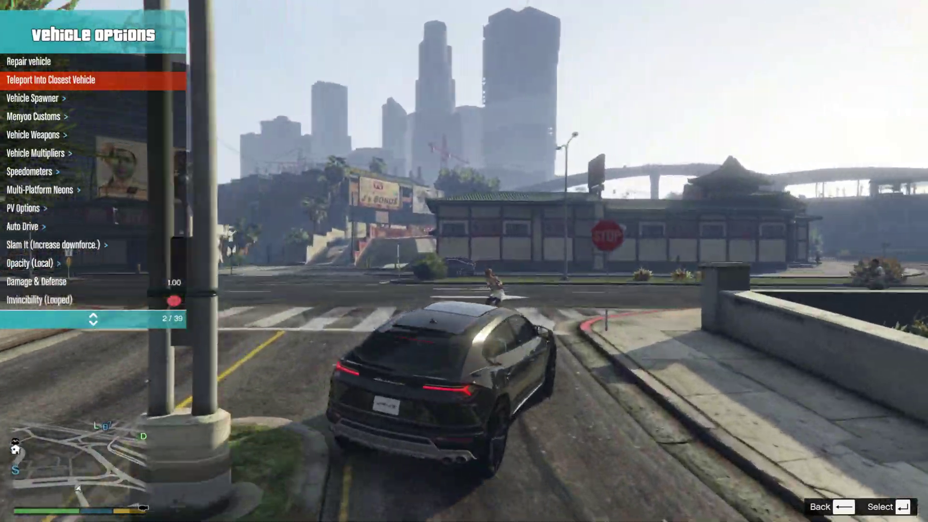
key(w)
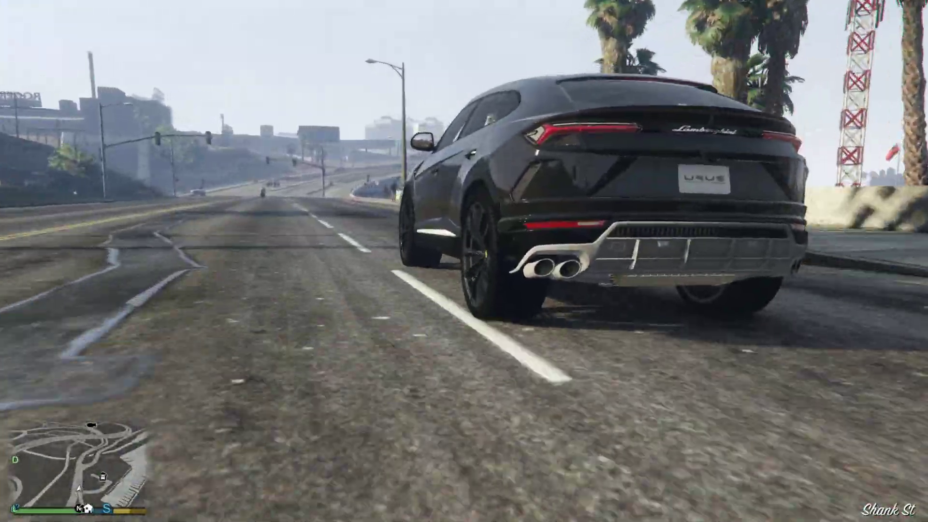
key(w)
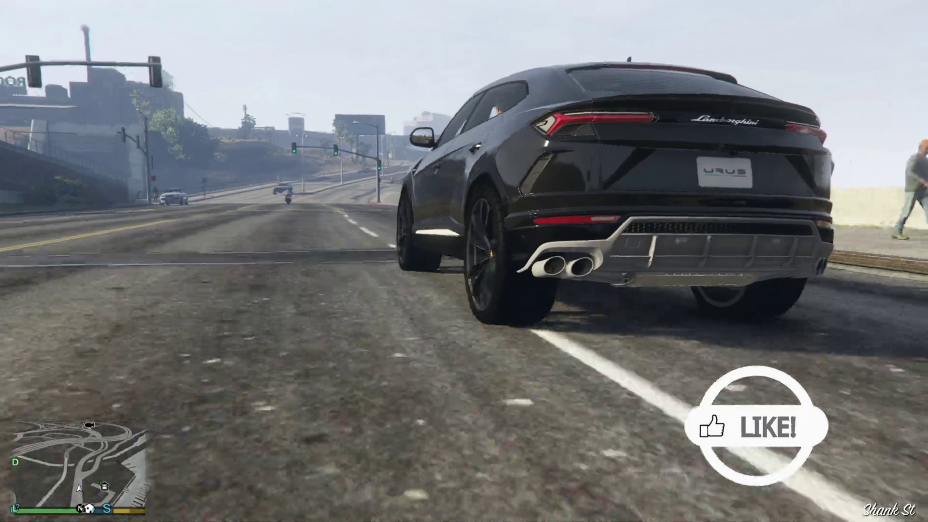